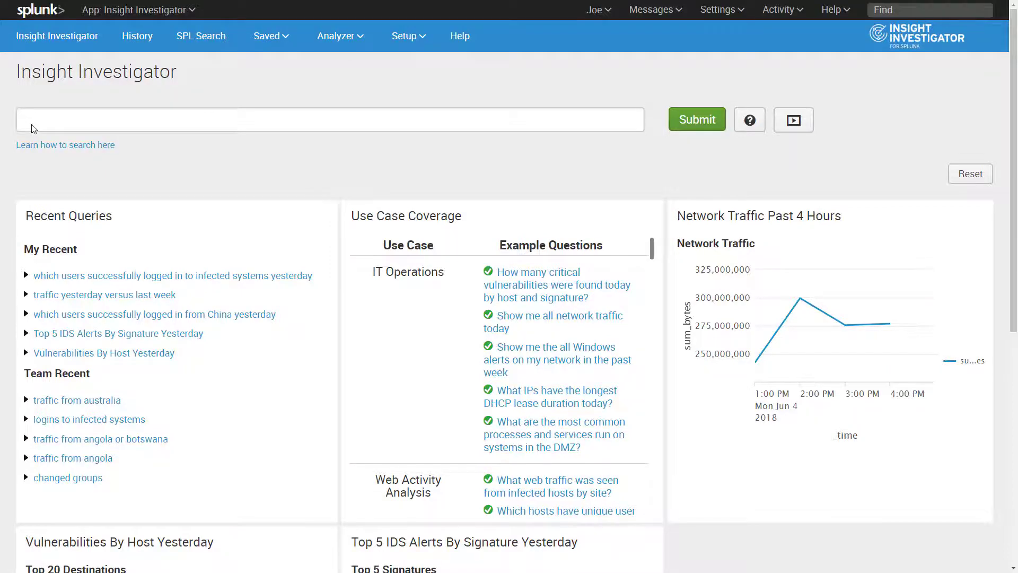
- Submit 'which users successfully logged in to infected systems yesterday' to get Top 20 users and destinations charts
{"action": "type", "text": "which users successfully logged in to infected systems yesterday"}
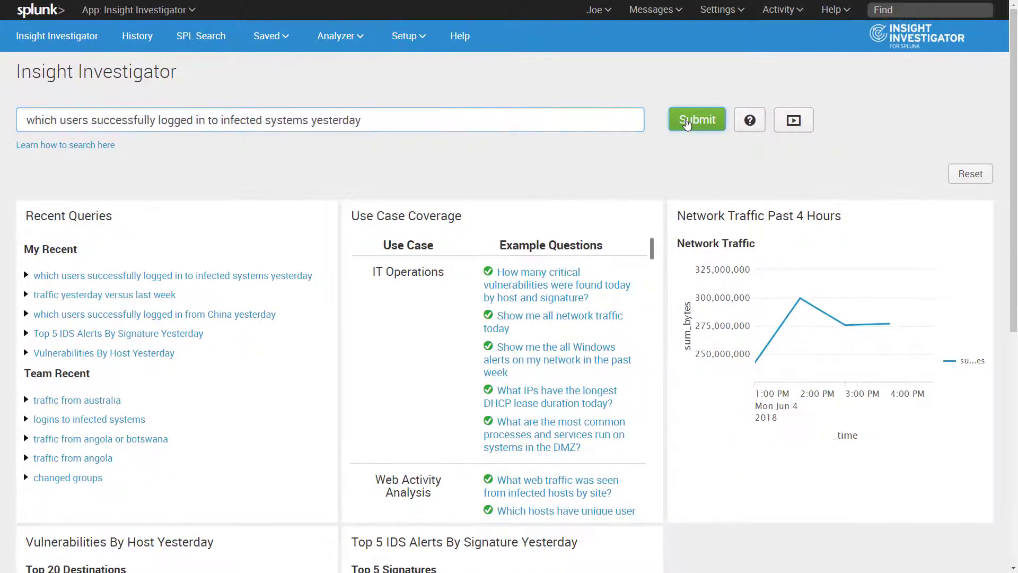
{"action": "left_click", "coordinate": [688, 121]}
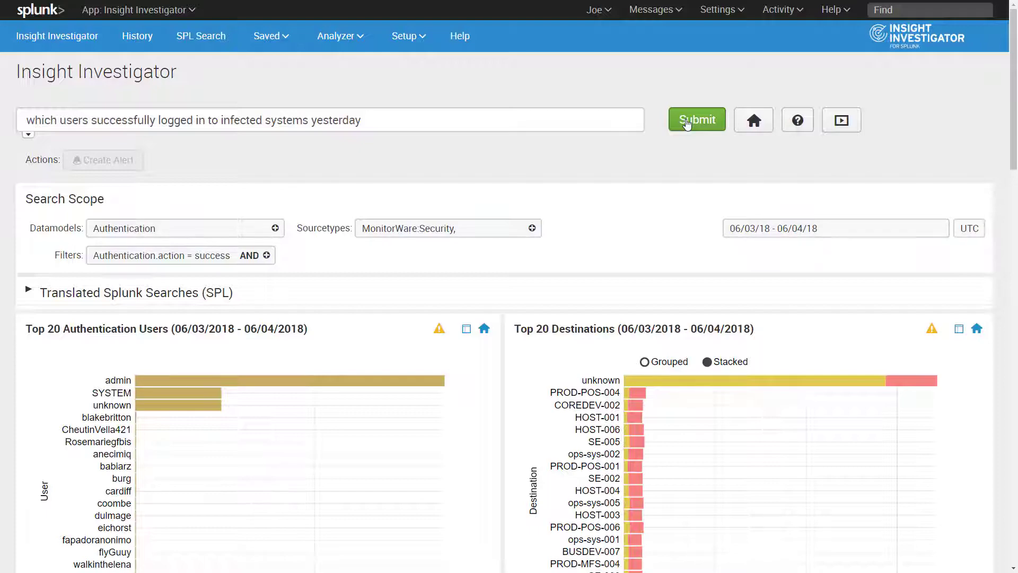
{"action": "mouse_move", "coordinate": [179, 230]}
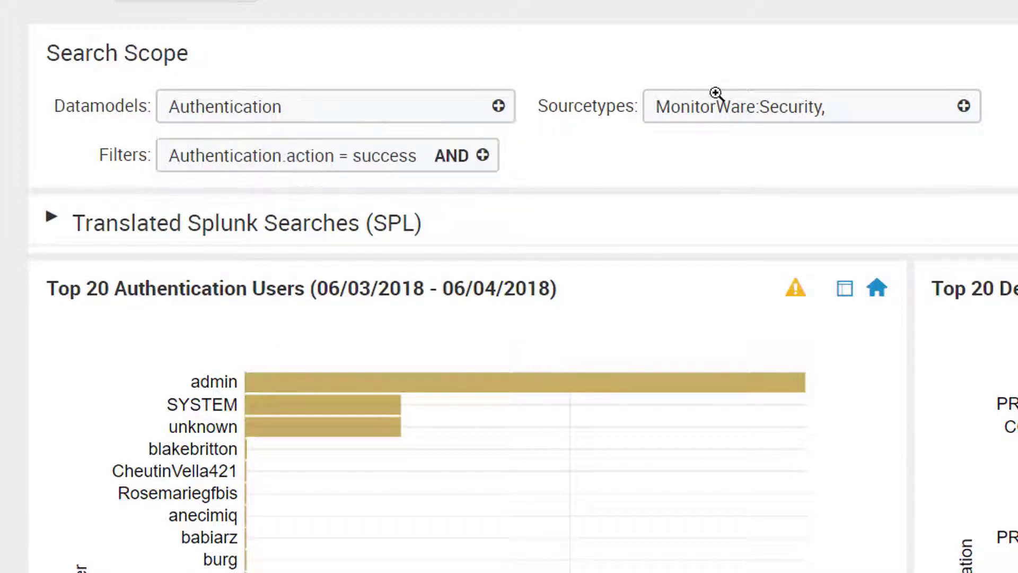
{"action": "mouse_move", "coordinate": [717, 104]}
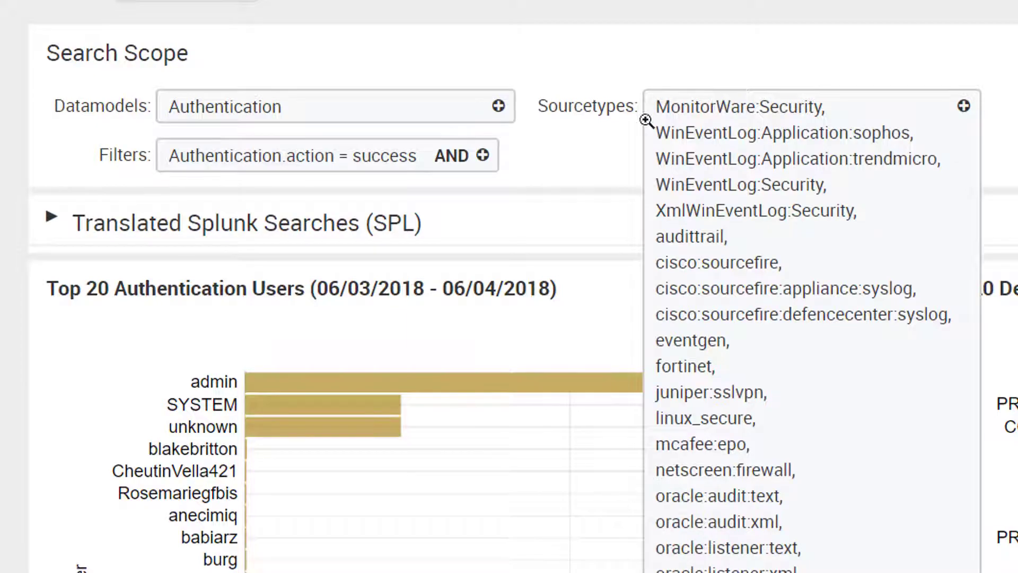
{"action": "mouse_move", "coordinate": [440, 150]}
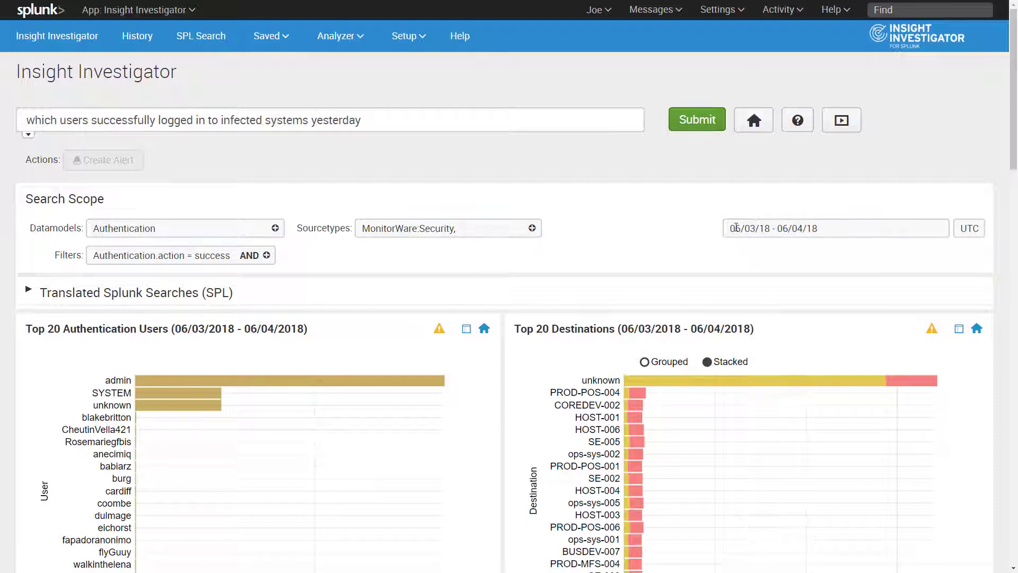
- Scroll past the login bar charts to the Authentication, Malware table of destinations and users
{"action": "scroll", "coordinate": [482, 252], "scroll_direction": "down", "scroll_amount": 1}
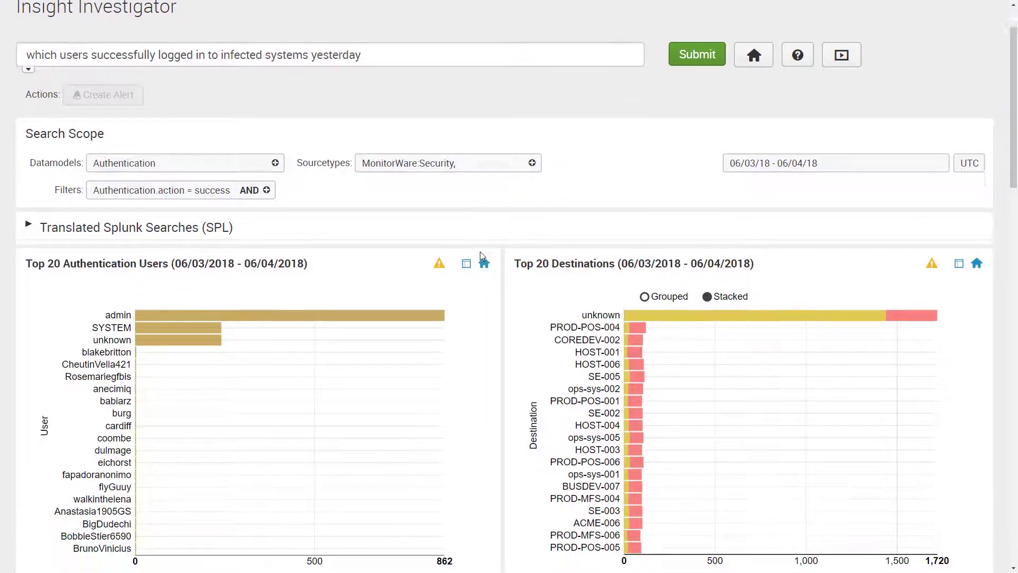
{"action": "scroll", "coordinate": [480, 252], "scroll_direction": "down", "scroll_amount": 2}
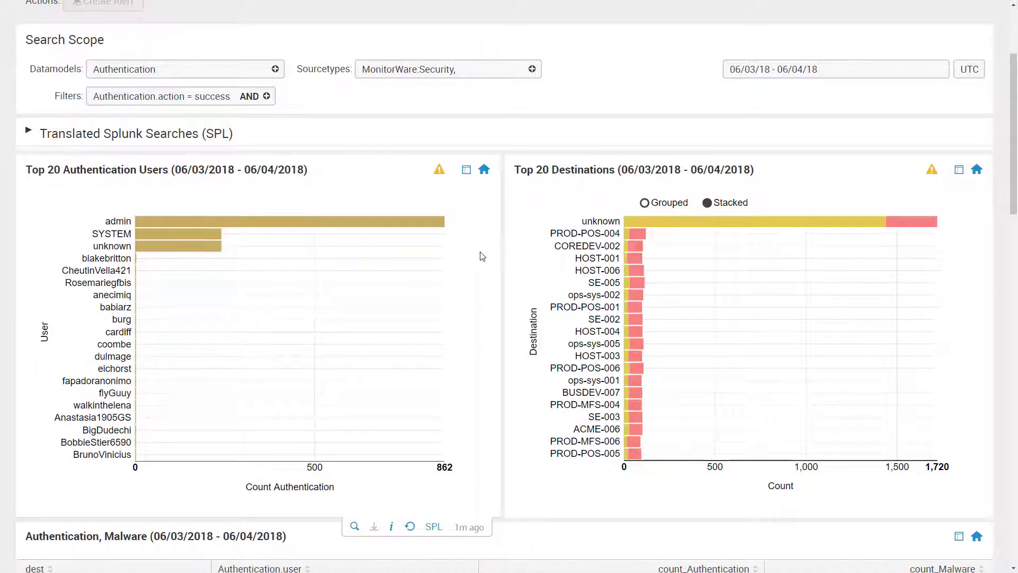
{"action": "scroll", "coordinate": [482, 257], "scroll_direction": "down", "scroll_amount": 1}
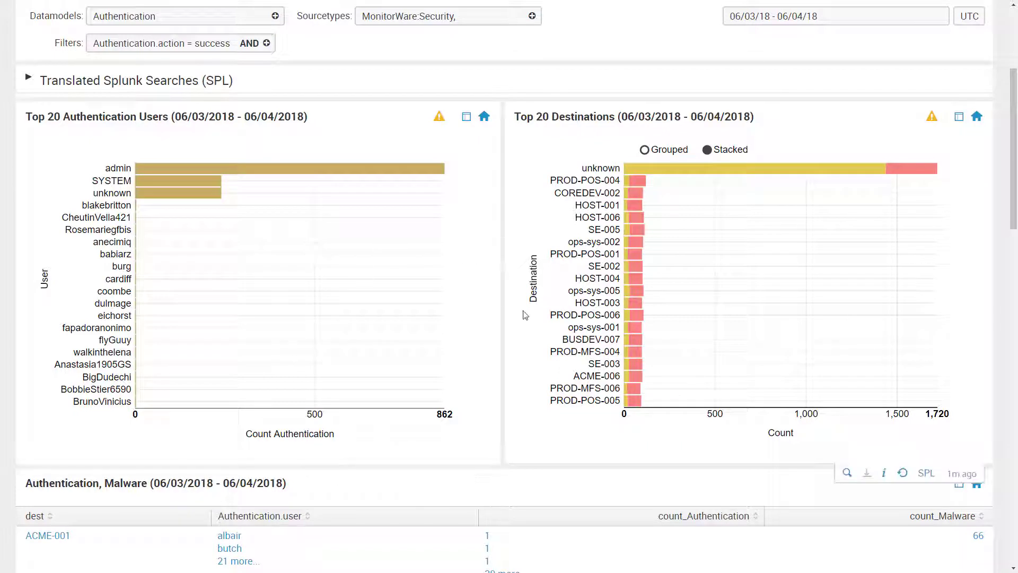
{"action": "scroll", "coordinate": [463, 530], "scroll_direction": "down", "scroll_amount": 1}
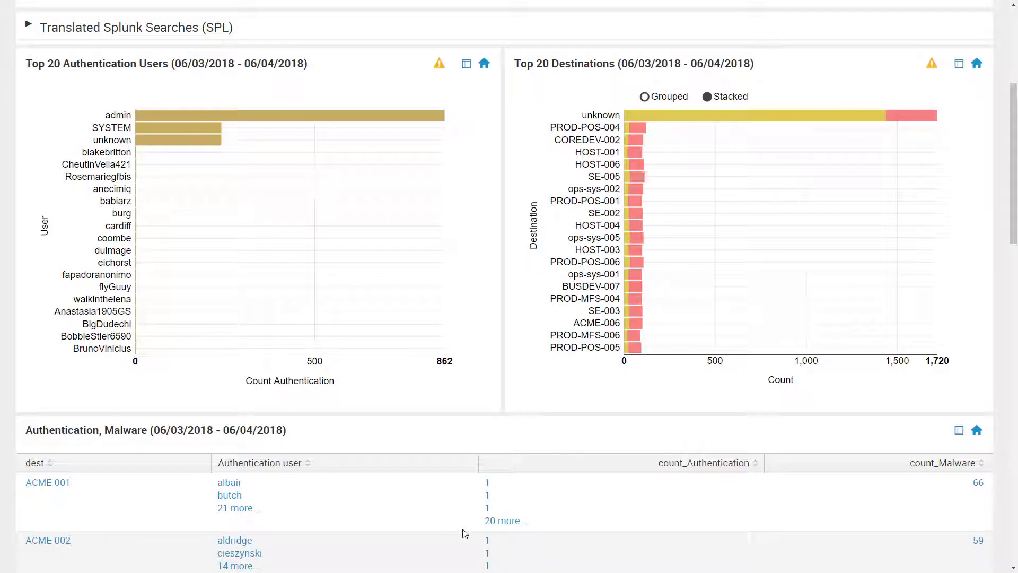
{"action": "left_click", "coordinate": [465, 68]}
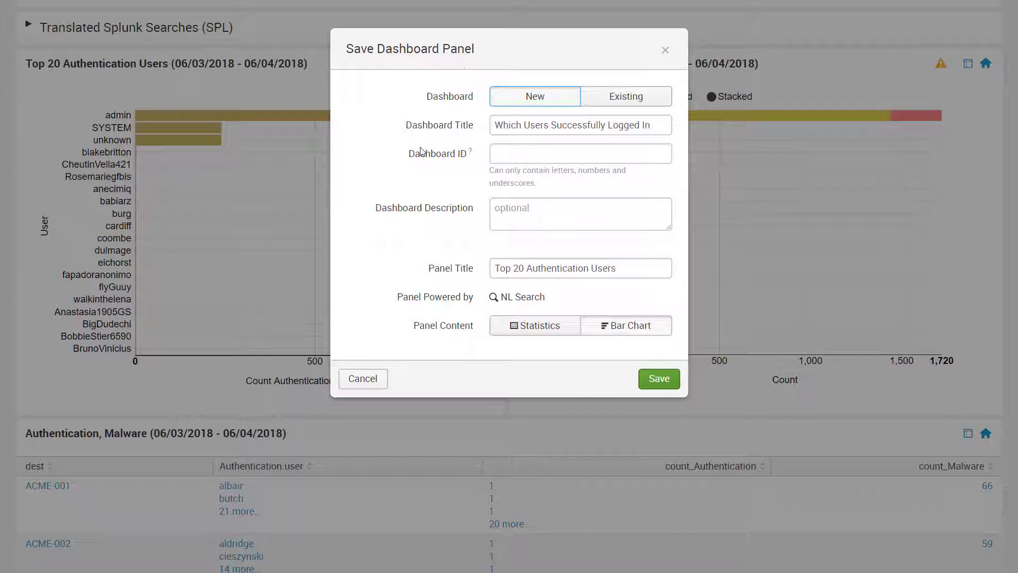
{"action": "left_click", "coordinate": [373, 379]}
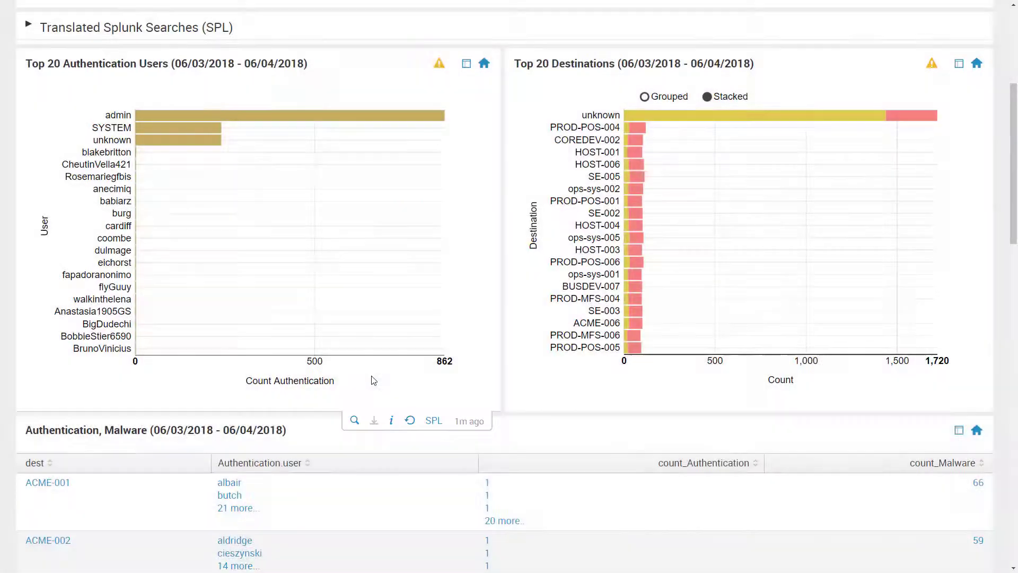
{"action": "scroll", "coordinate": [349, 379], "scroll_direction": "up", "scroll_amount": 4}
{"action": "scroll", "coordinate": [345, 365], "scroll_direction": "up", "scroll_amount": 1}
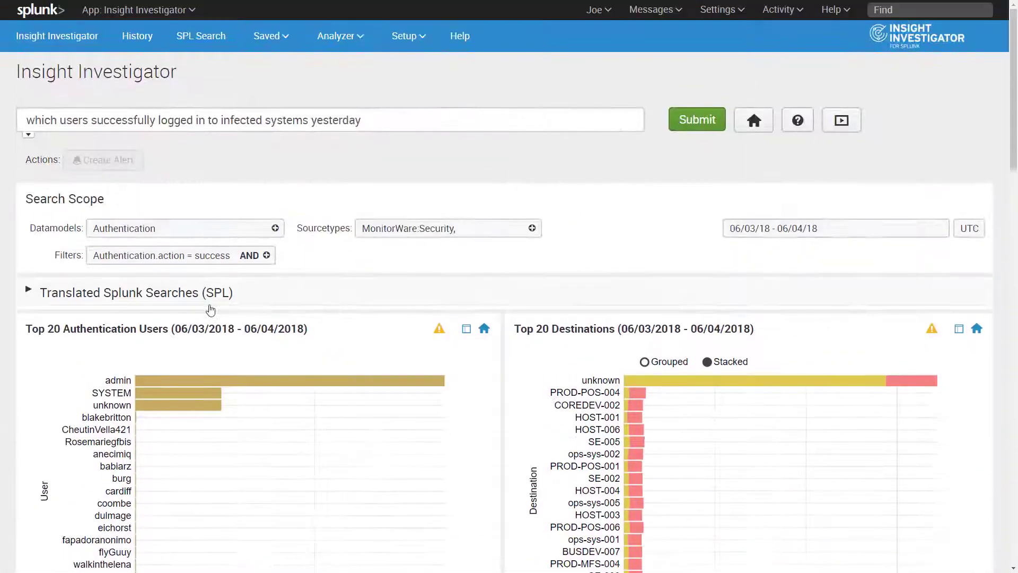
- Expand Translated Splunk Searches (SPL) and look through the generated SPL query blocks
{"action": "left_click", "coordinate": [40, 295]}
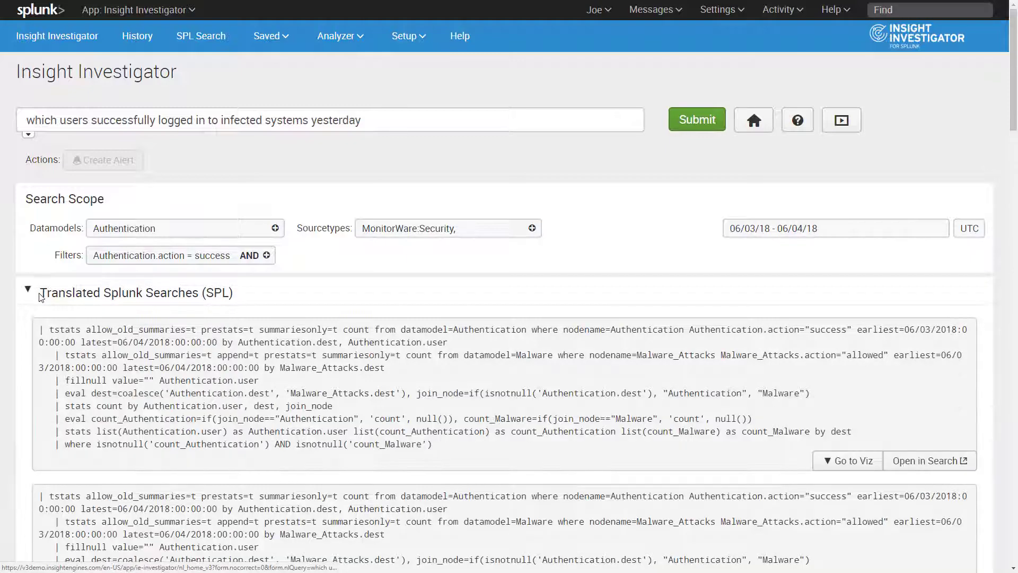
{"action": "scroll", "coordinate": [63, 339], "scroll_direction": "down", "scroll_amount": 1}
{"action": "scroll", "coordinate": [64, 339], "scroll_direction": "down", "scroll_amount": 5}
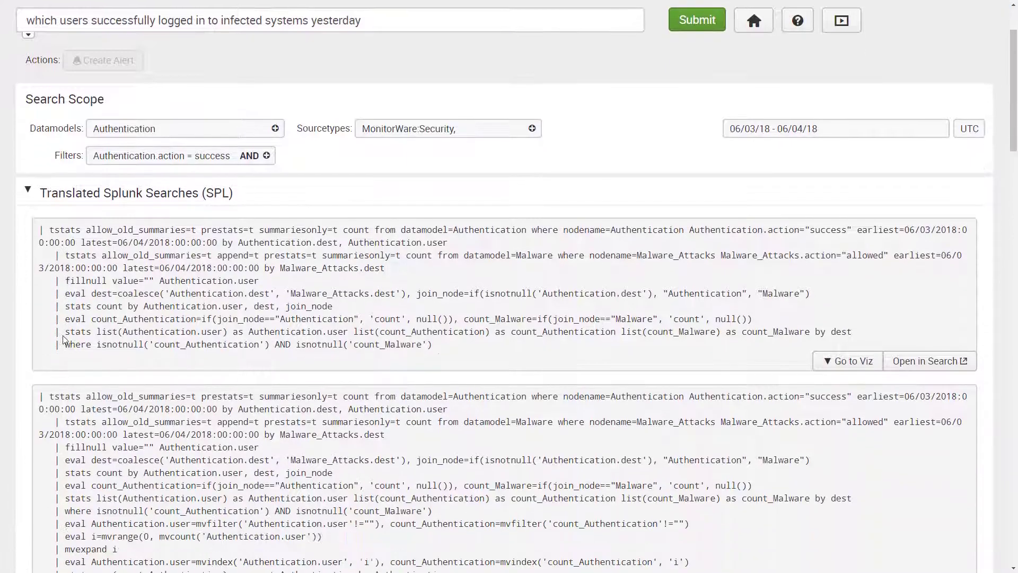
{"action": "scroll", "coordinate": [64, 335], "scroll_direction": "down", "scroll_amount": 2}
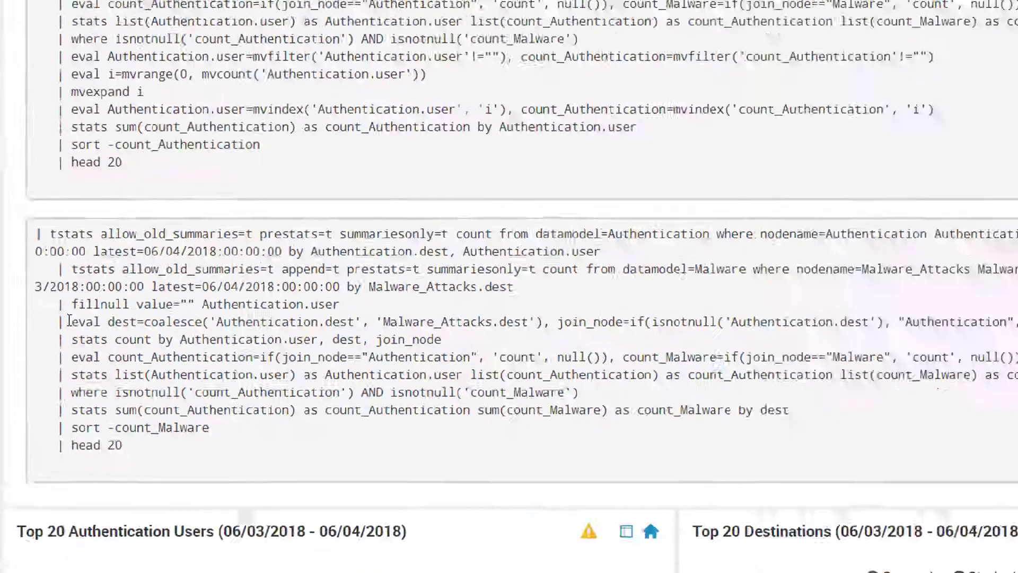
{"action": "scroll", "coordinate": [63, 337], "scroll_direction": "up", "scroll_amount": 15}
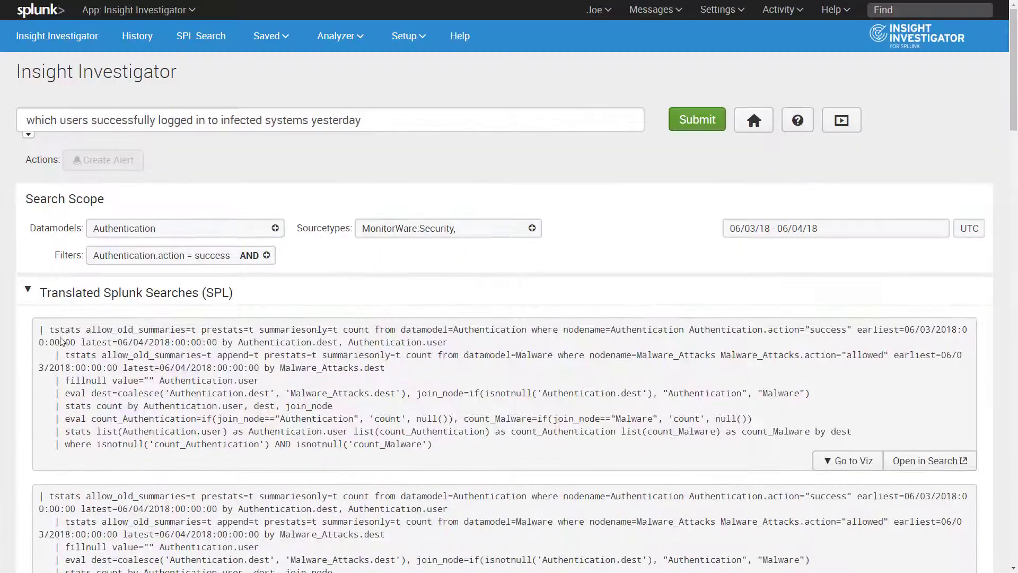
{"action": "mouse_move", "coordinate": [74, 163]}
- Replace the question with 'which users successfully logged in from China yesterday' and review the count of 8 and the China map
{"action": "left_click", "coordinate": [28, 120]}
{"action": "left_click_drag", "start_coordinate": [28, 120], "coordinate": [453, 123]}
{"action": "type", "text": "which users successfully logged in from China yesterday"}
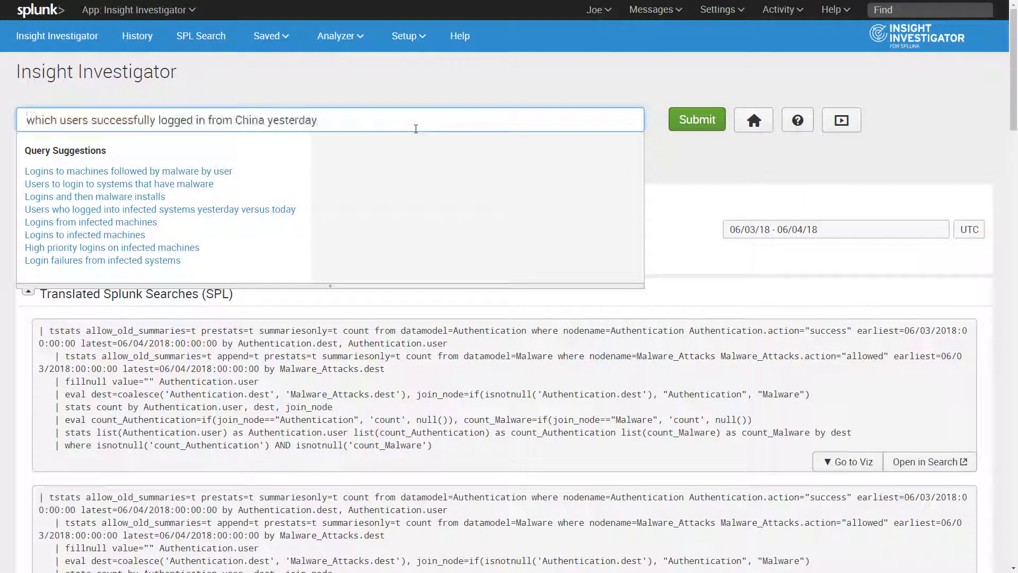
{"action": "left_click", "coordinate": [697, 126]}
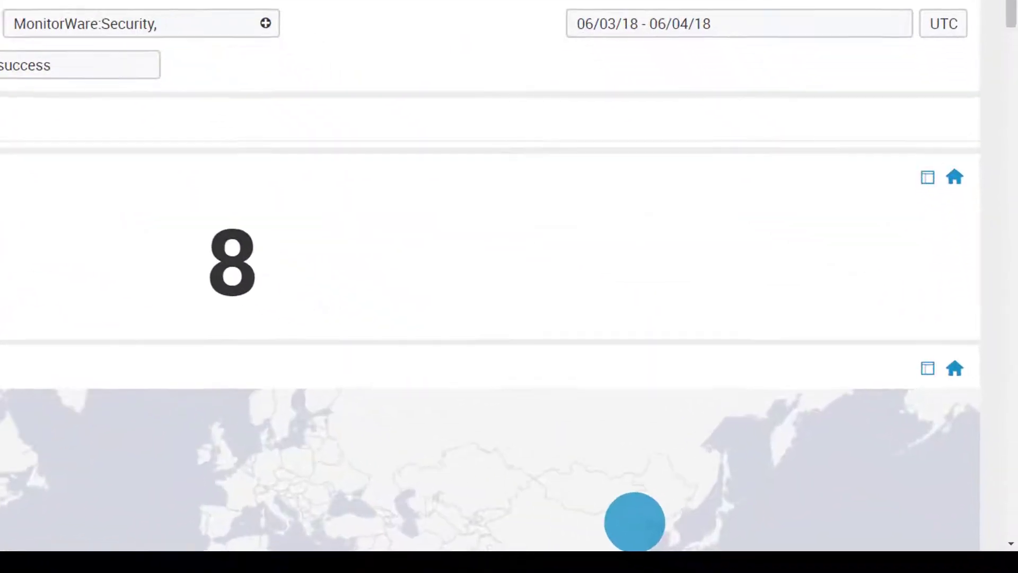
{"action": "scroll", "coordinate": [490, 286], "scroll_direction": "down", "scroll_amount": 3}
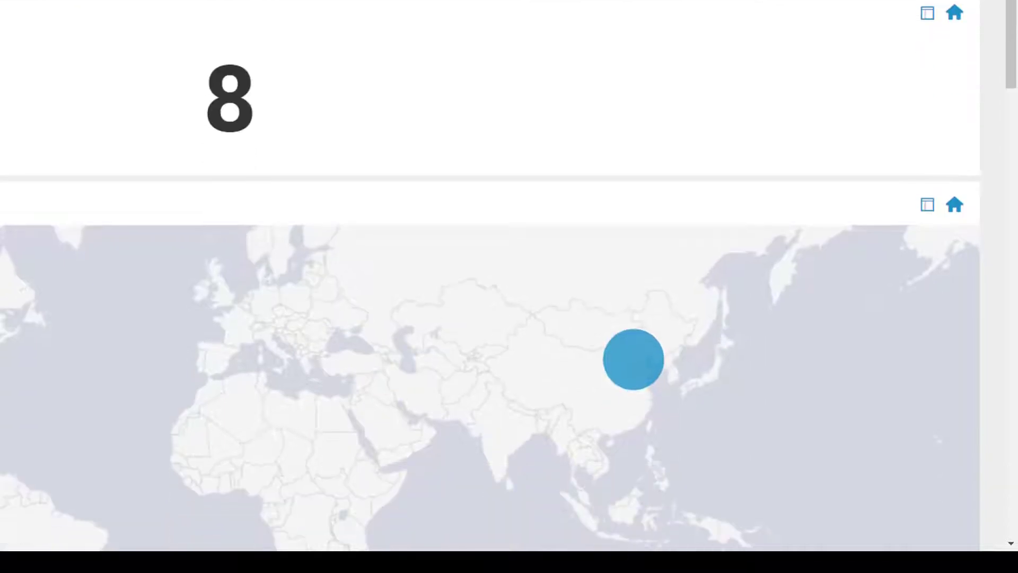
{"action": "scroll", "coordinate": [489, 286], "scroll_direction": "down", "scroll_amount": 3}
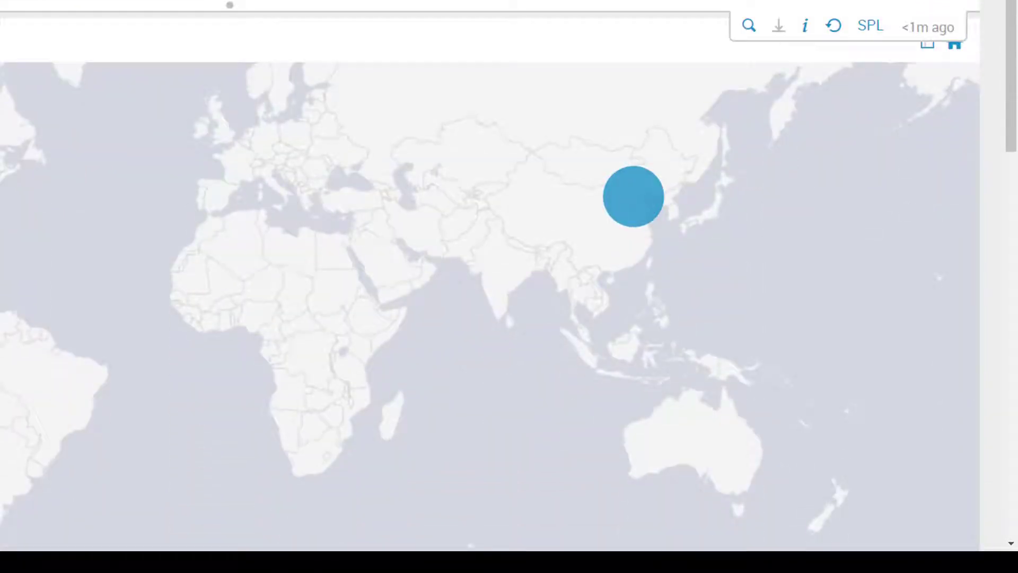
{"action": "scroll", "coordinate": [490, 287], "scroll_direction": "down", "scroll_amount": 2}
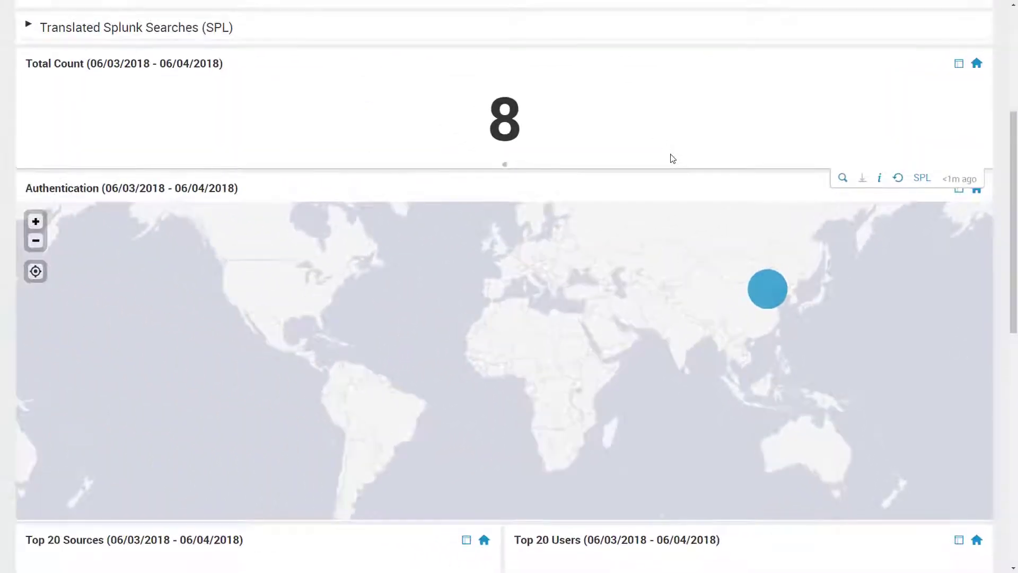
{"action": "scroll", "coordinate": [639, 115], "scroll_direction": "up", "scroll_amount": 5}
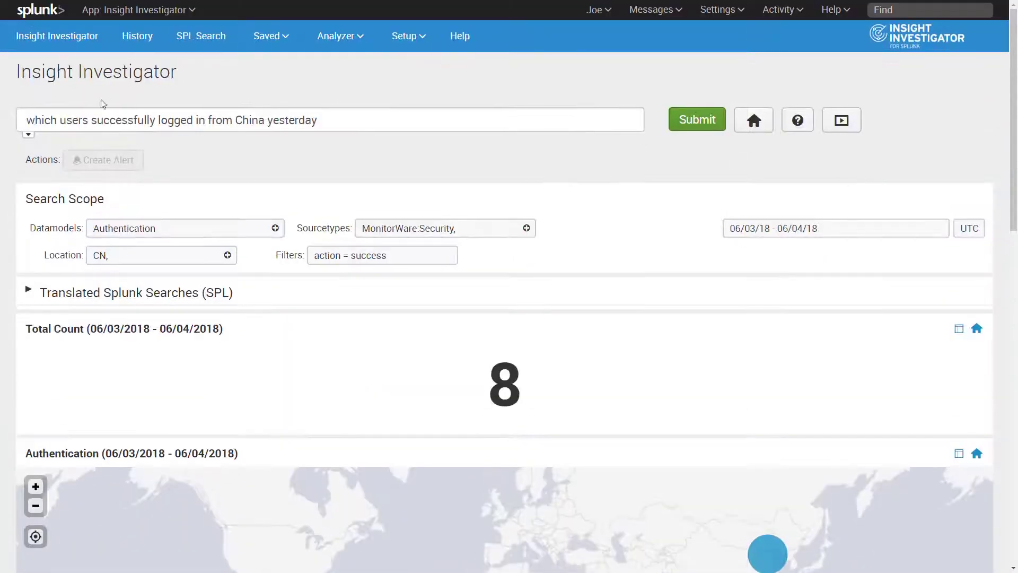
- Run 'traffic yesterday versus last week' and review the 5.82 GB versus 41.97 GB comparison charts
{"action": "left_click_drag", "start_coordinate": [336, 119], "coordinate": [1, 113]}
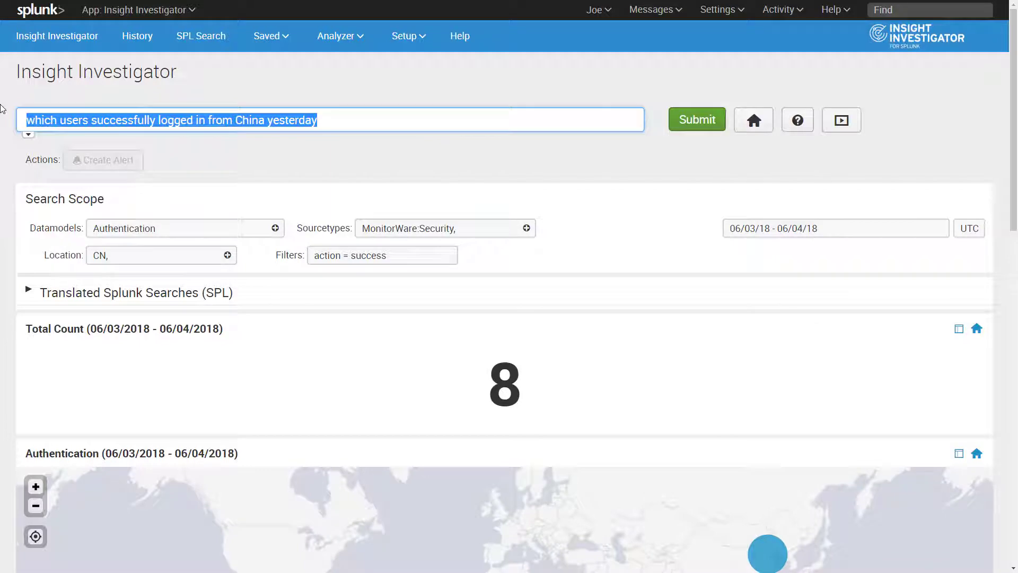
{"action": "key", "text": "BackSpace"}
{"action": "type", "text": "traffic yesterday versus last week"}
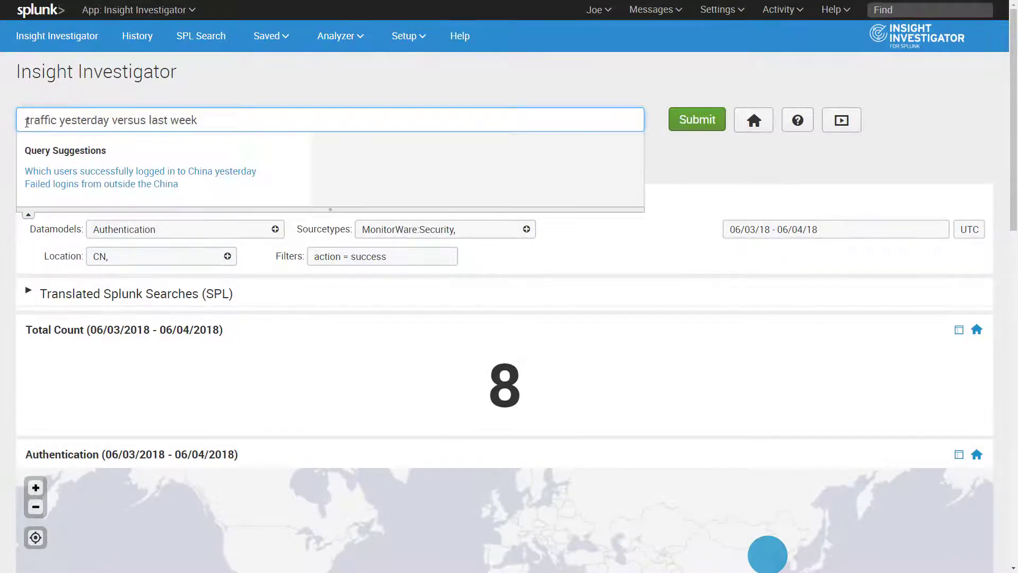
{"action": "left_click", "coordinate": [678, 122]}
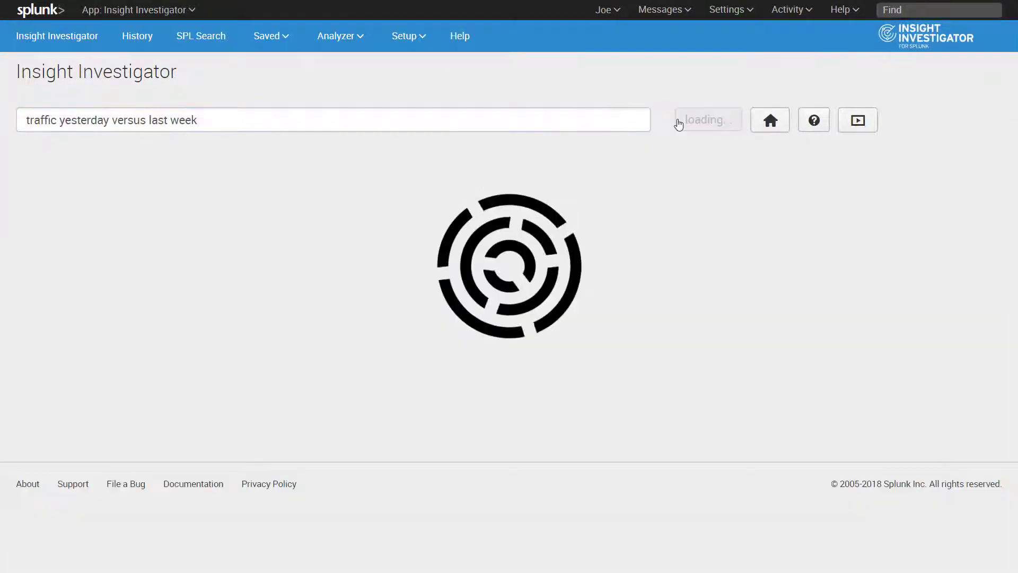
{"action": "scroll", "coordinate": [680, 122], "scroll_direction": "down", "scroll_amount": 4}
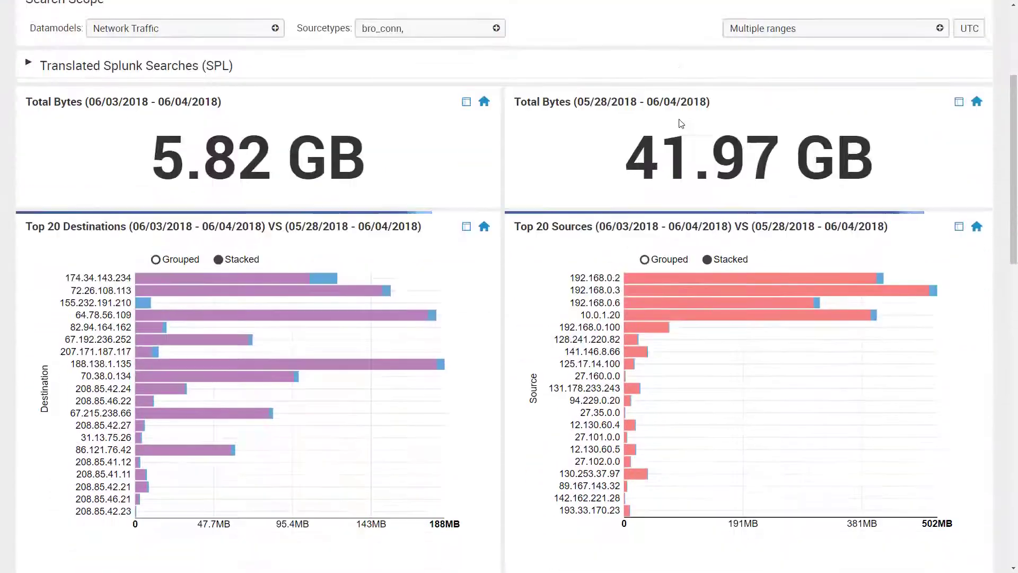
{"action": "scroll", "coordinate": [680, 123], "scroll_direction": "down", "scroll_amount": 8}
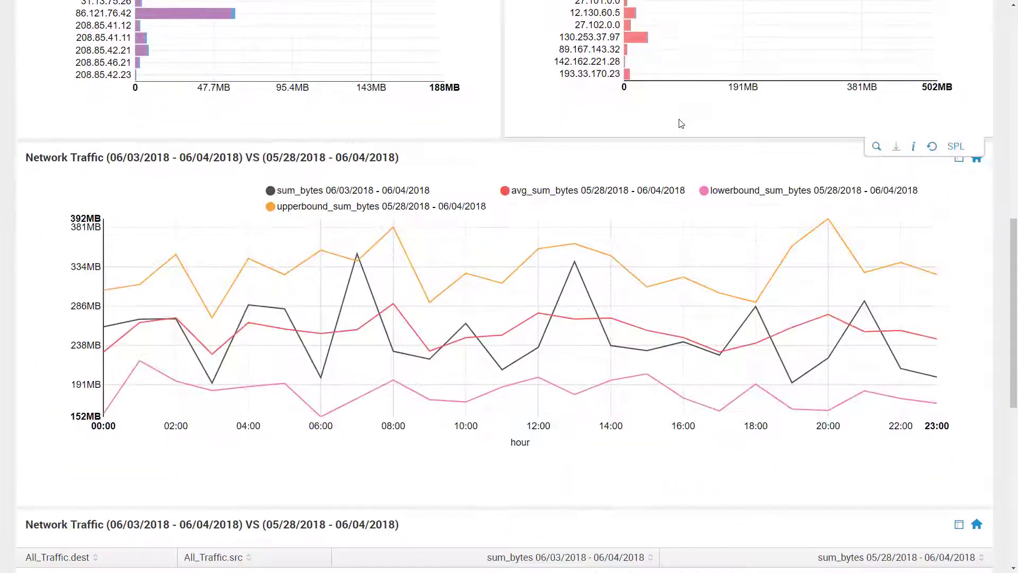
{"action": "scroll", "coordinate": [681, 123], "scroll_direction": "down", "scroll_amount": 2}
{"action": "scroll", "coordinate": [680, 123], "scroll_direction": "up", "scroll_amount": 2}
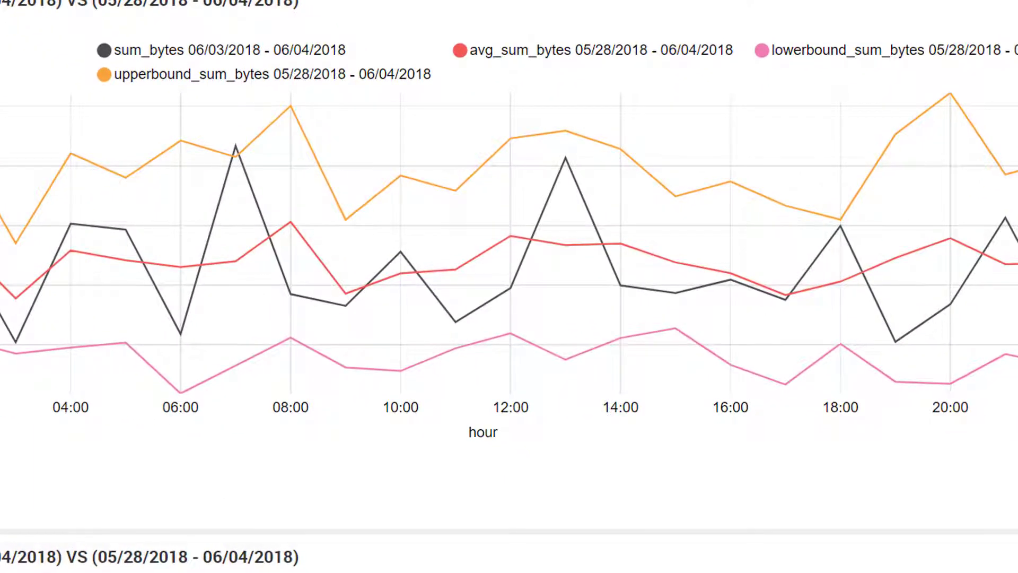
{"action": "mouse_move", "coordinate": [320, 161]}
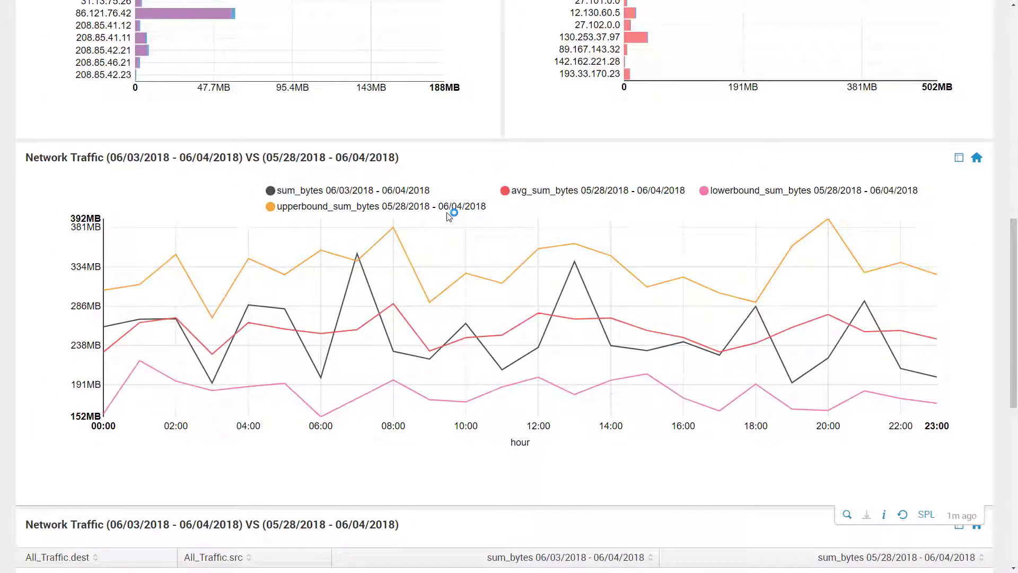
{"action": "scroll", "coordinate": [449, 216], "scroll_direction": "up", "scroll_amount": 8}
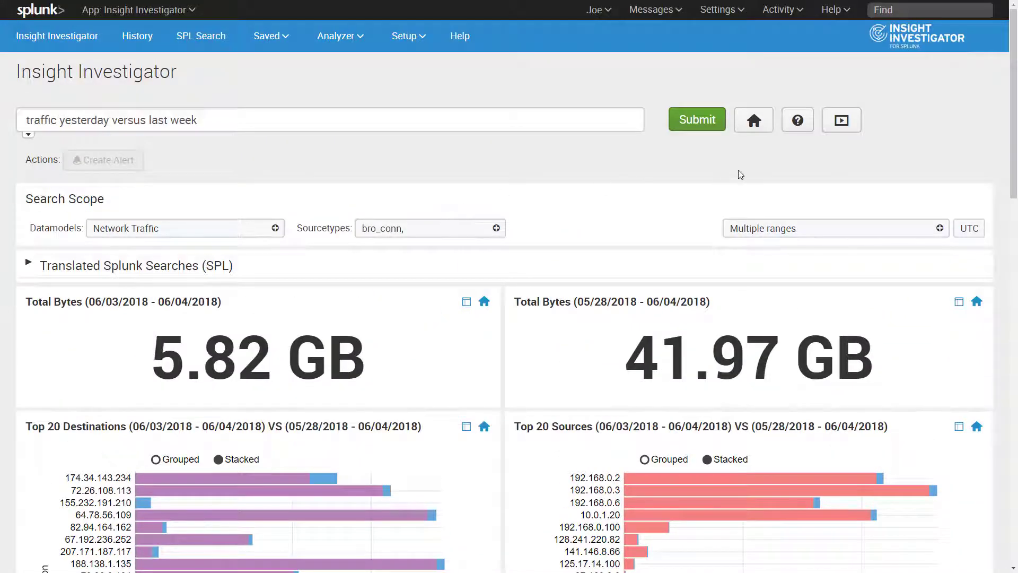
- Turn on Autopilot, starting with allowed malware by URL over the past 8 hours, and show its options
{"action": "left_click", "coordinate": [840, 122]}
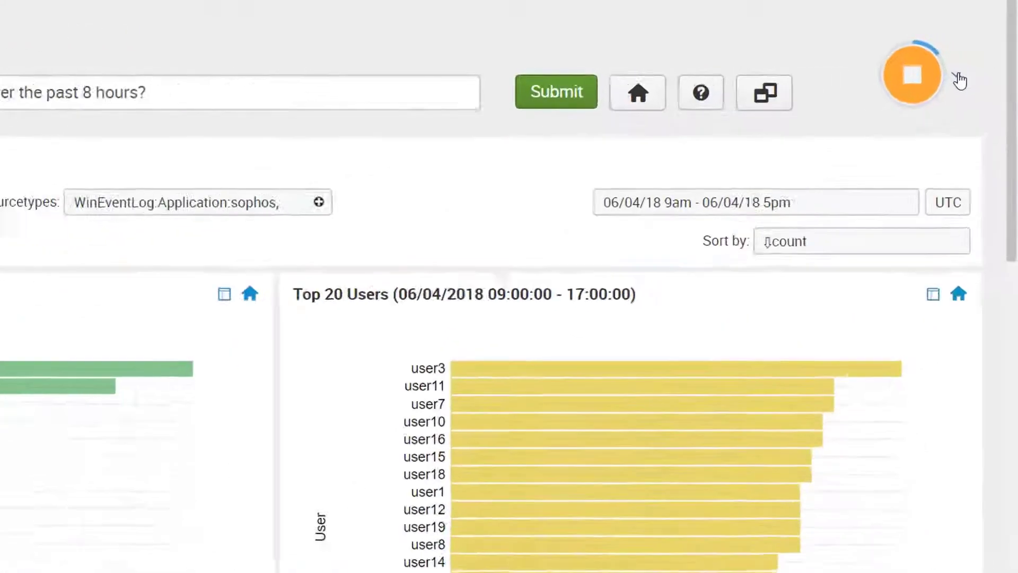
{"action": "left_click", "coordinate": [959, 80]}
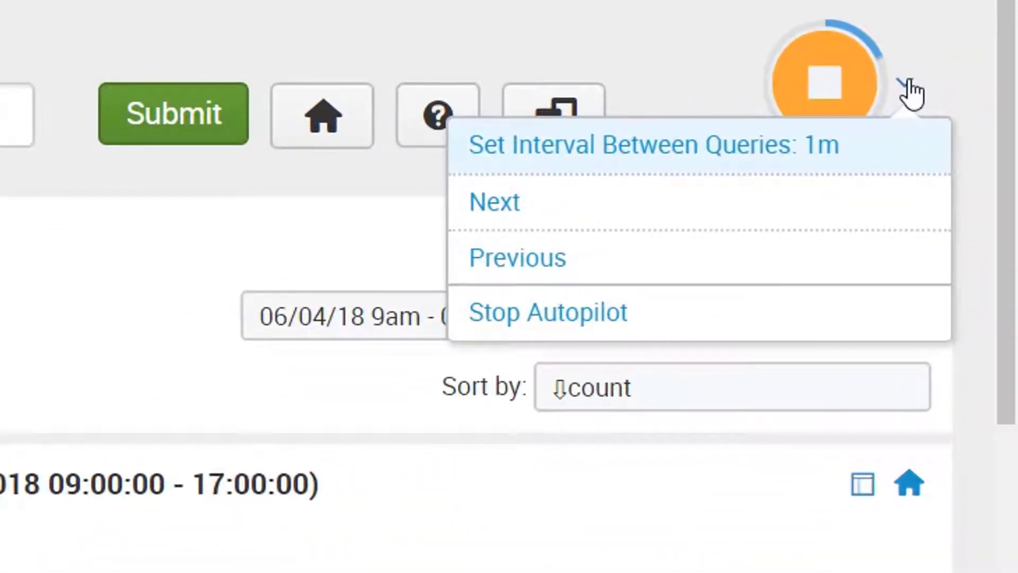